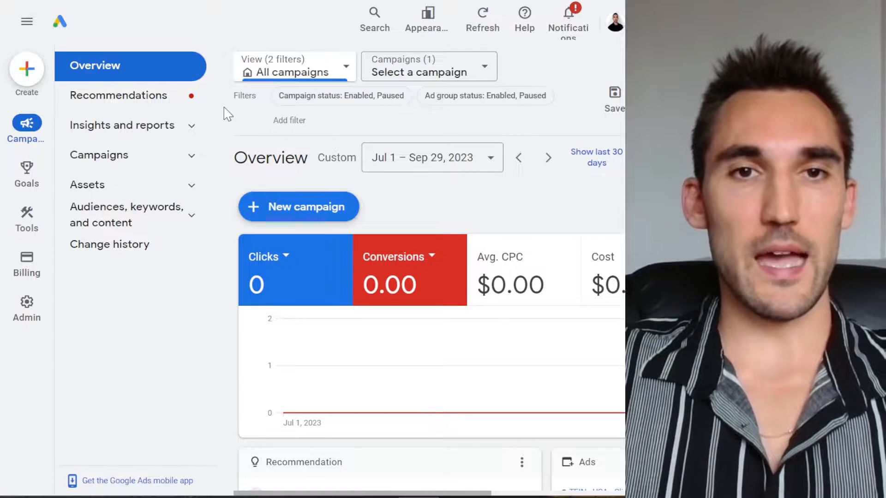
Create a new conversion action from the conversions summary, choosing Website as the kind of conversion to track
{"action": "mouse_move", "coordinate": [25, 192]}
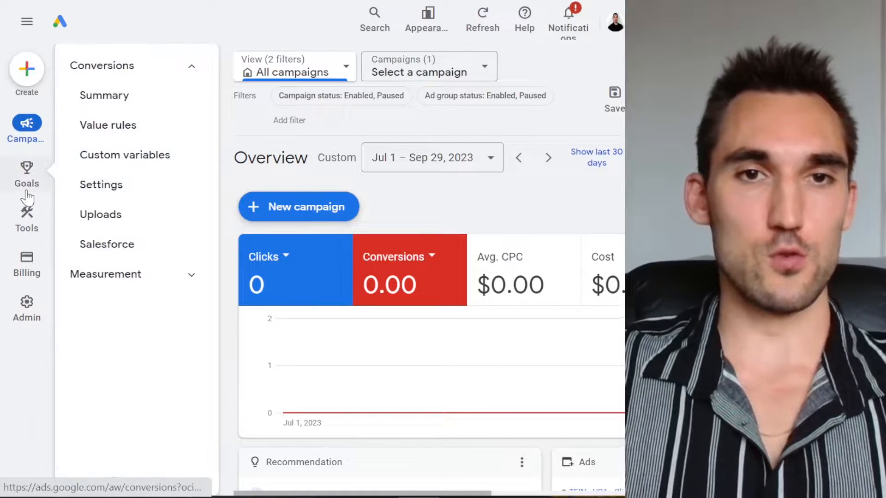
{"action": "left_click", "coordinate": [119, 95]}
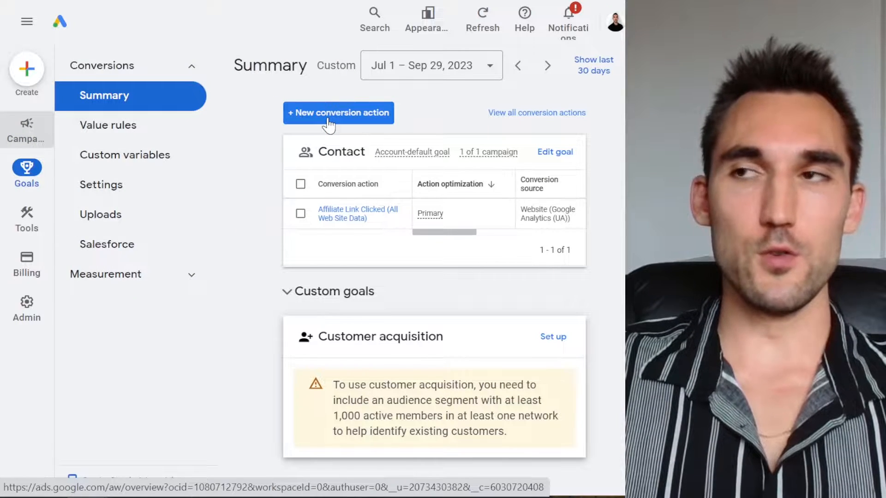
{"action": "left_click", "coordinate": [329, 115]}
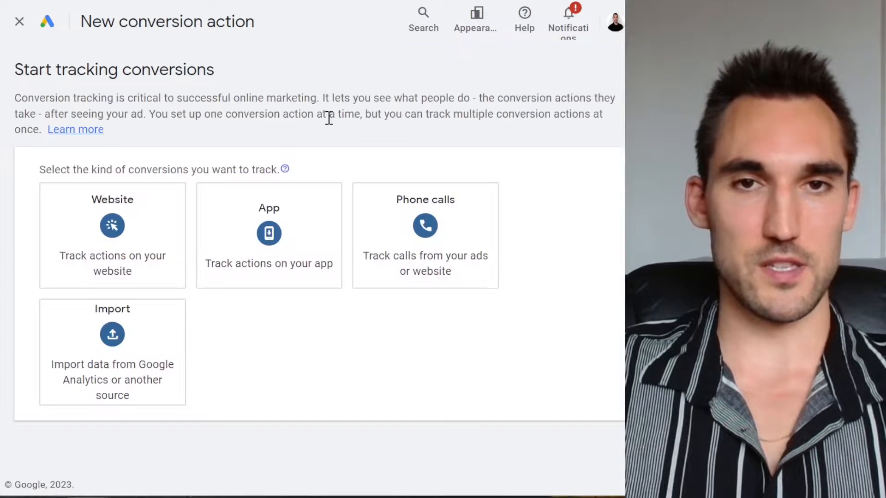
{"action": "left_click", "coordinate": [130, 244]}
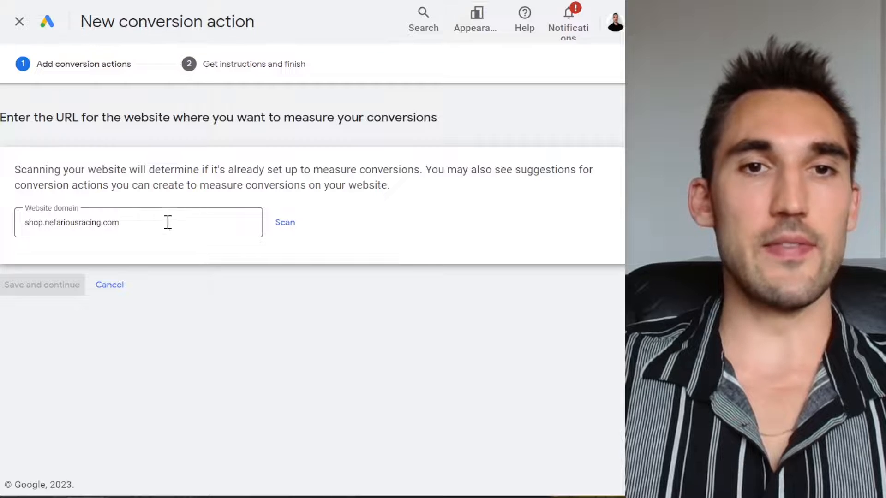
Scan the website domain shop.nefariousracing.com for existing conversion measurement
{"action": "key", "text": "ctrl+minus"}
{"action": "triple_click", "coordinate": [150, 198]}
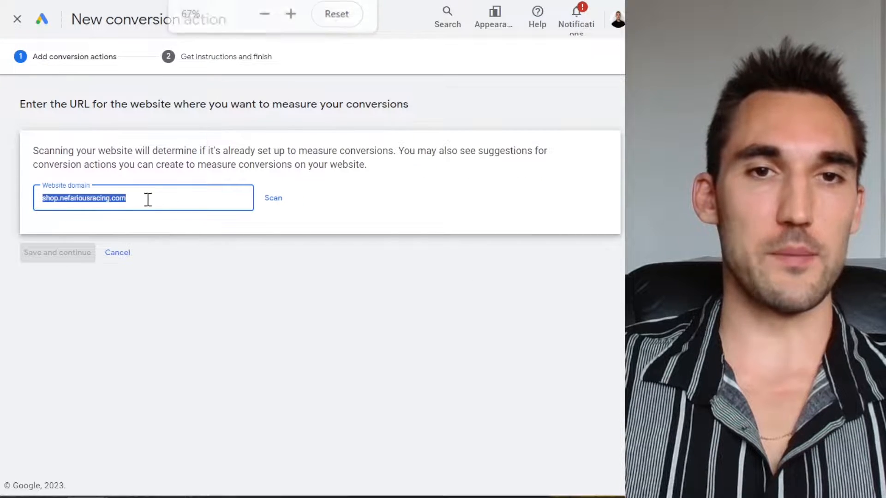
{"action": "left_click", "coordinate": [275, 200]}
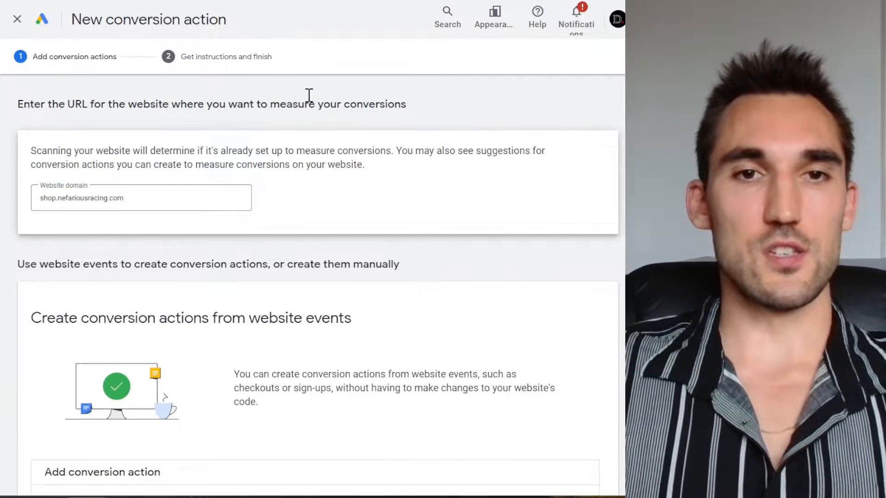
Start adding a conversion action manually using code instead of creating it from website events
{"action": "scroll", "coordinate": [284, 134], "scroll_direction": "down", "scroll_amount": 5}
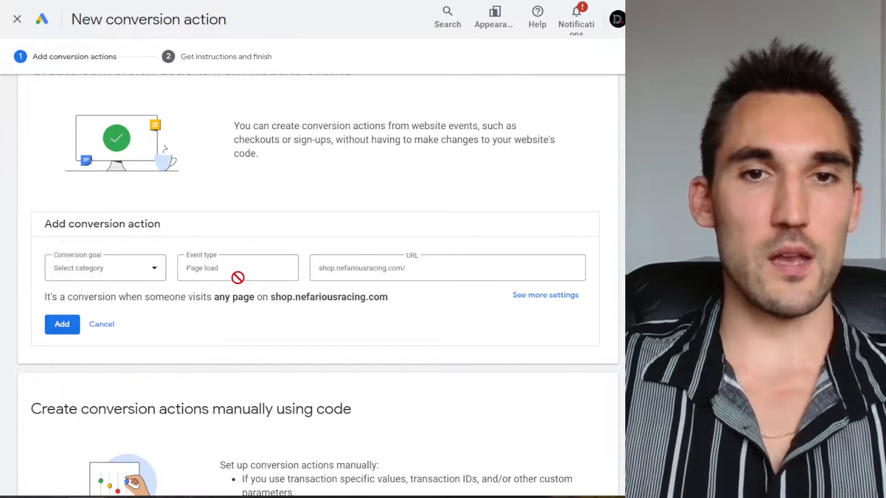
{"action": "scroll", "coordinate": [277, 203], "scroll_direction": "up", "scroll_amount": 2}
{"action": "scroll", "coordinate": [182, 194], "scroll_direction": "down", "scroll_amount": 2}
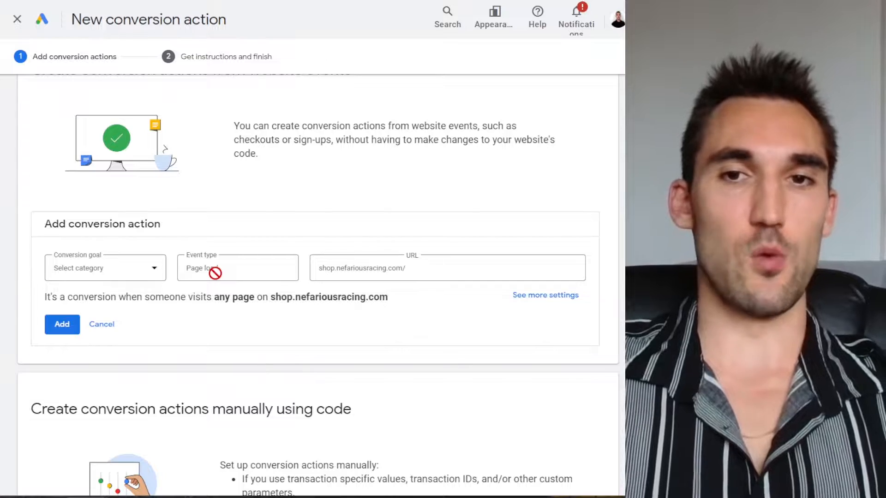
{"action": "scroll", "coordinate": [215, 274], "scroll_direction": "down", "scroll_amount": 5}
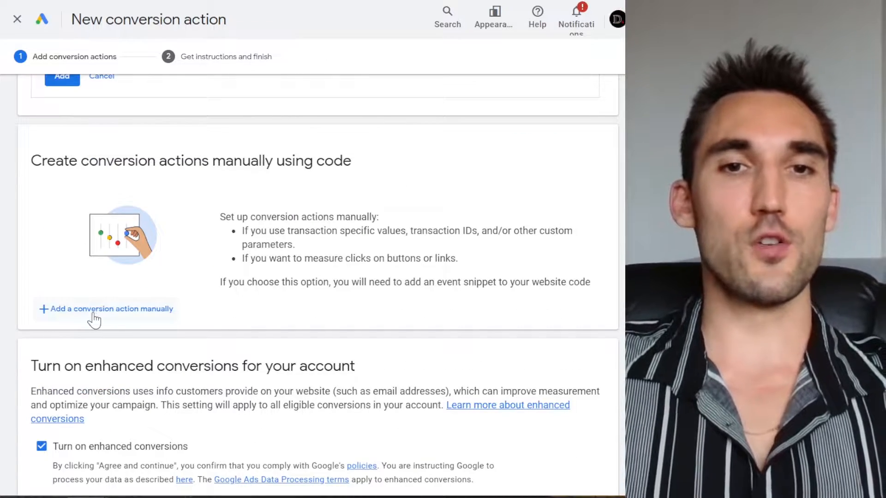
{"action": "left_click", "coordinate": [94, 311]}
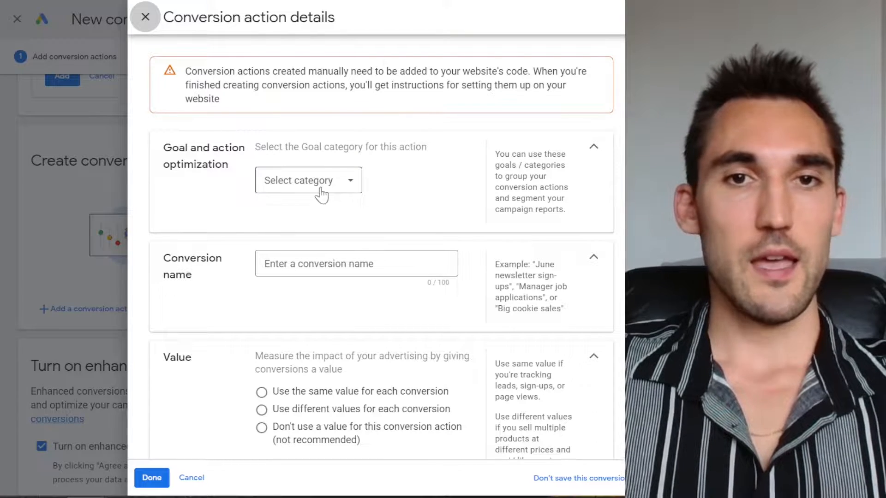
Set the goal category to Purchase and expand the conversion action optimization options to review the primary and secondary choices
{"action": "left_click", "coordinate": [320, 191]}
{"action": "left_click", "coordinate": [284, 209]}
{"action": "left_click", "coordinate": [353, 226]}
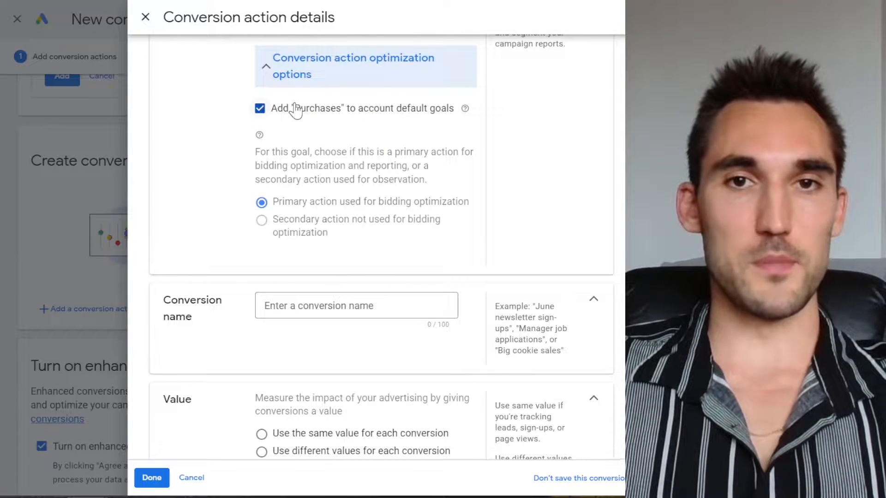
{"action": "scroll", "coordinate": [296, 138], "scroll_direction": "down", "scroll_amount": 2}
{"action": "scroll", "coordinate": [291, 173], "scroll_direction": "up", "scroll_amount": 2}
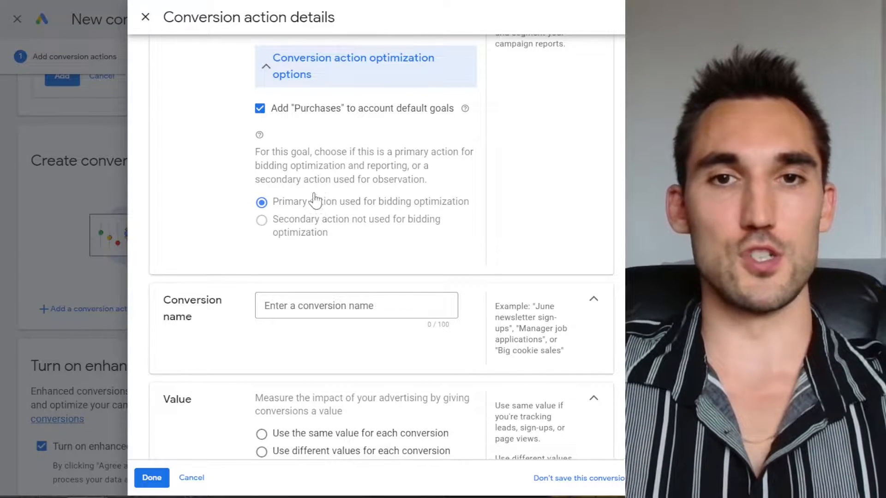
{"action": "mouse_move", "coordinate": [361, 221]}
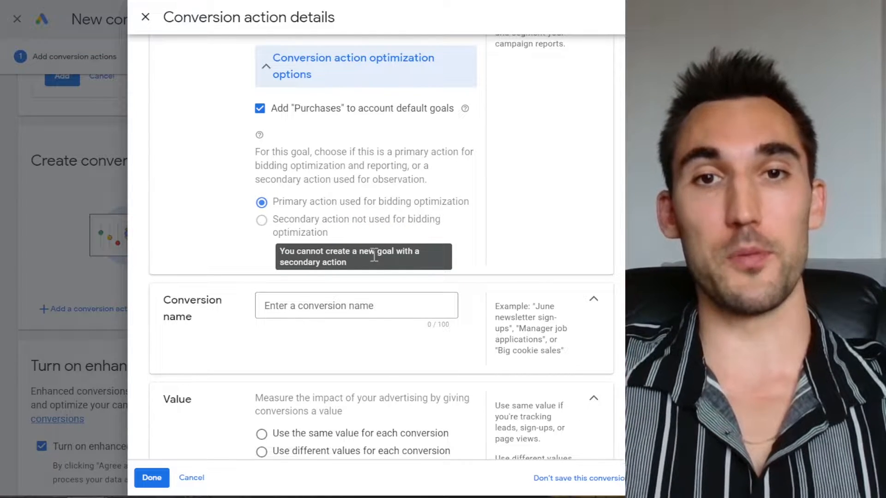
Name the conversion action "Purchase"
{"action": "scroll", "coordinate": [367, 237], "scroll_direction": "down", "scroll_amount": 2}
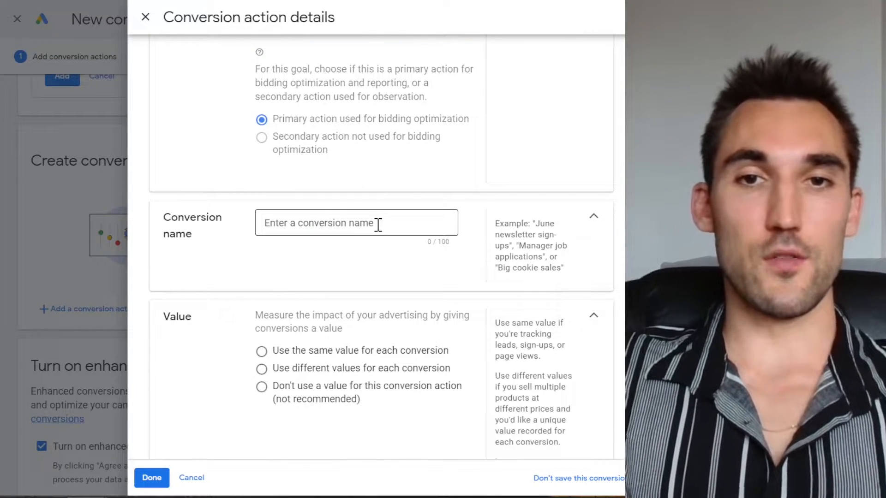
{"action": "left_click", "coordinate": [378, 225]}
{"action": "type", "text": "Purchase"}
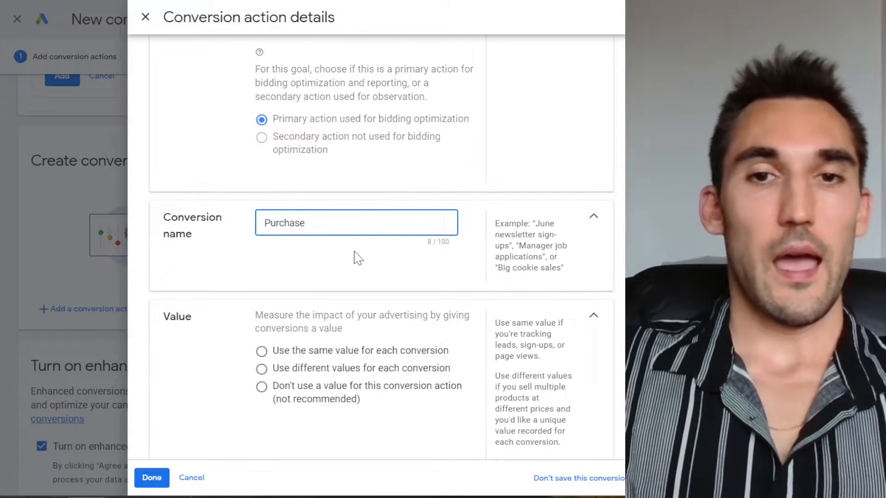
Set the conversion value option to use different values for each conversion
{"action": "scroll", "coordinate": [358, 258], "scroll_direction": "down", "scroll_amount": 6}
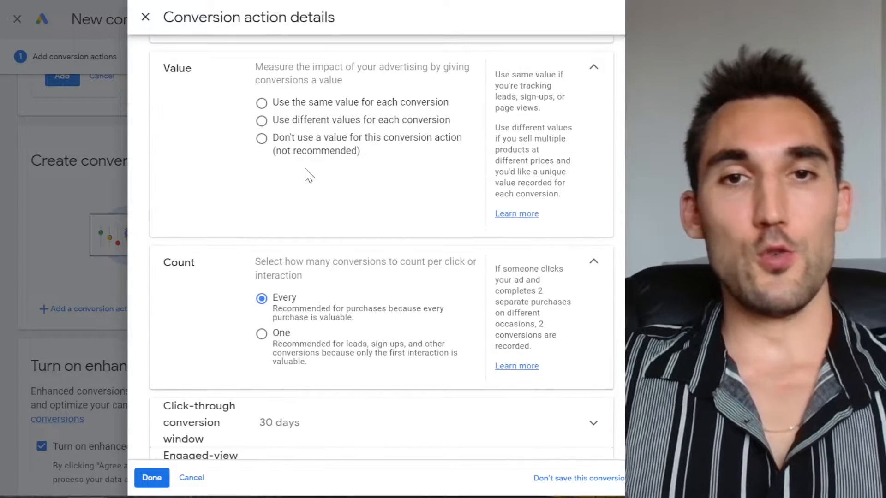
{"action": "left_click", "coordinate": [261, 121]}
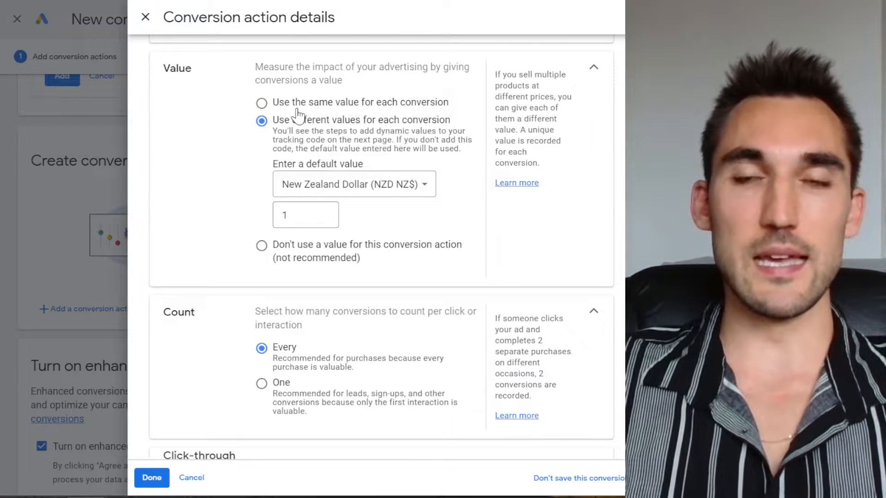
{"action": "left_click", "coordinate": [332, 105]}
{"action": "left_click", "coordinate": [277, 232]}
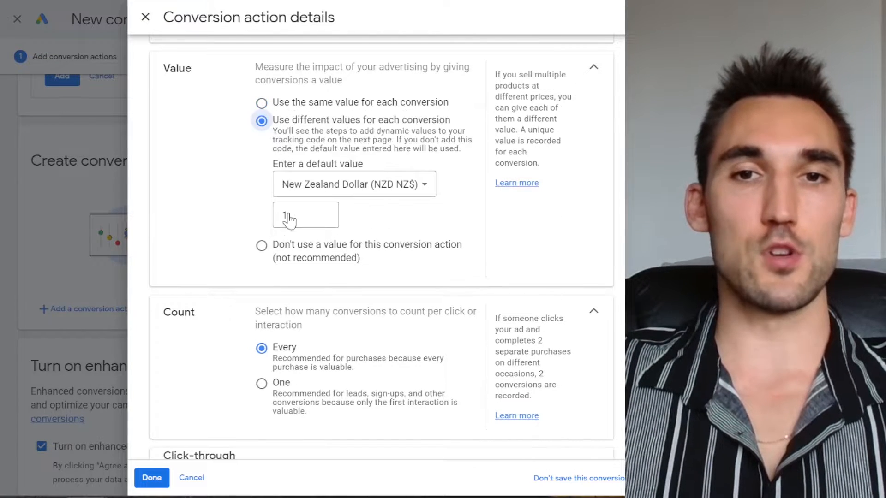
Finish the Purchase conversion action details with counting left on Every, and agree to continue with enhanced conversions turned on
{"action": "scroll", "coordinate": [357, 150], "scroll_direction": "down", "scroll_amount": 3}
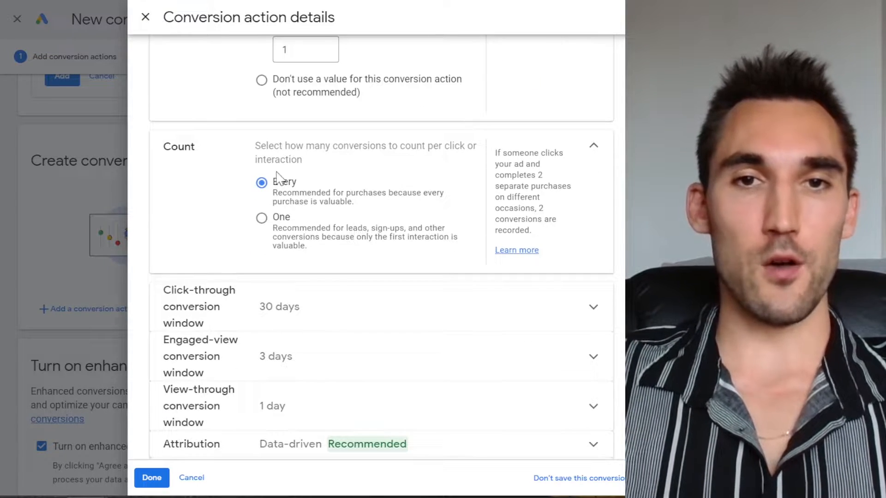
{"action": "scroll", "coordinate": [309, 207], "scroll_direction": "down", "scroll_amount": 1}
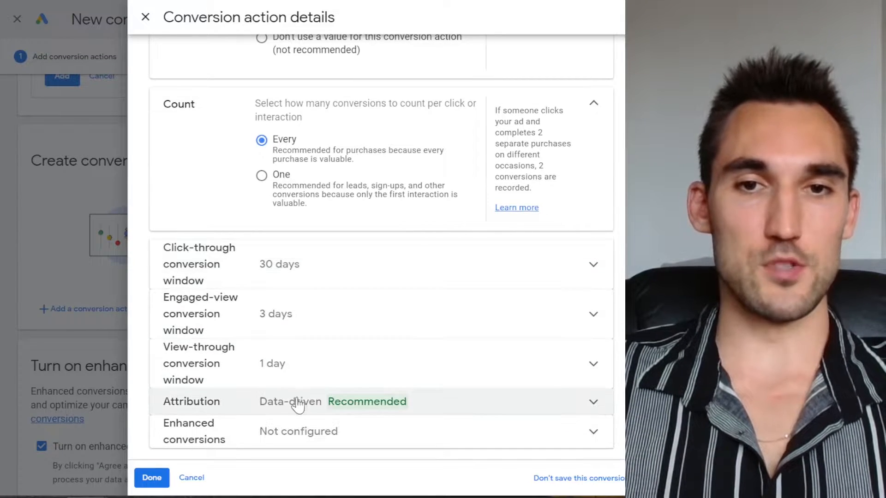
{"action": "left_click", "coordinate": [152, 478]}
{"action": "scroll", "coordinate": [141, 282], "scroll_direction": "down", "scroll_amount": 2}
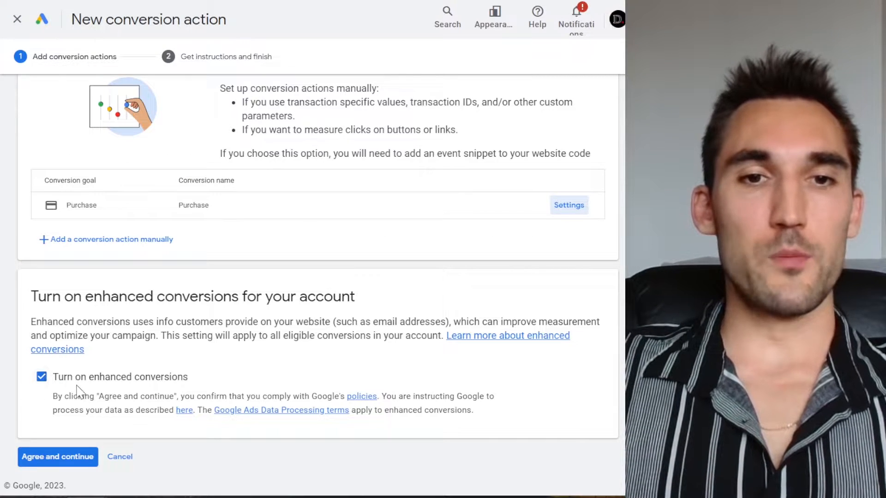
{"action": "left_click", "coordinate": [78, 463]}
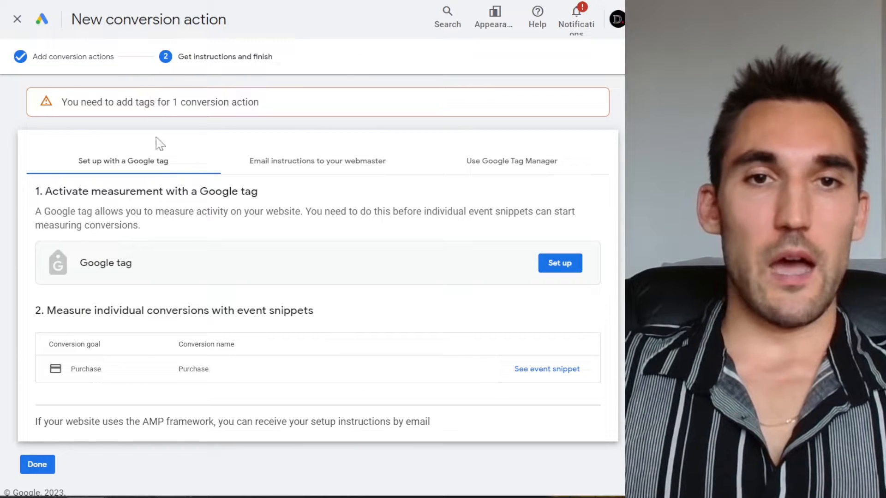
Open the Google tag setup instructions and copy the manual installation code for the tag
{"action": "scroll", "coordinate": [274, 260], "scroll_direction": "down", "scroll_amount": 1}
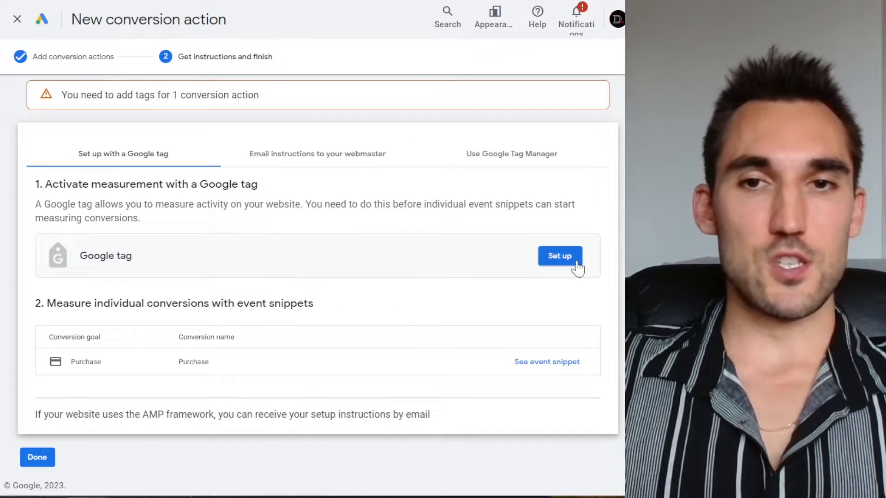
{"action": "left_click", "coordinate": [558, 259]}
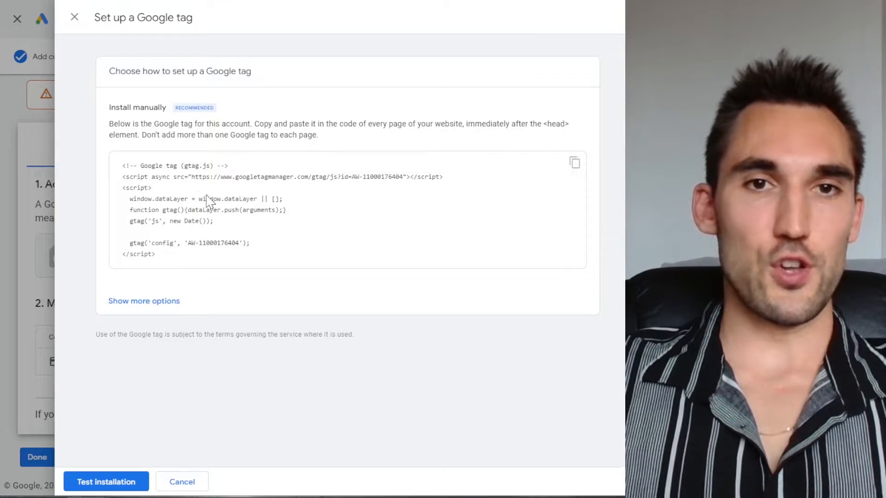
{"action": "key", "text": "ctrl+plus"}
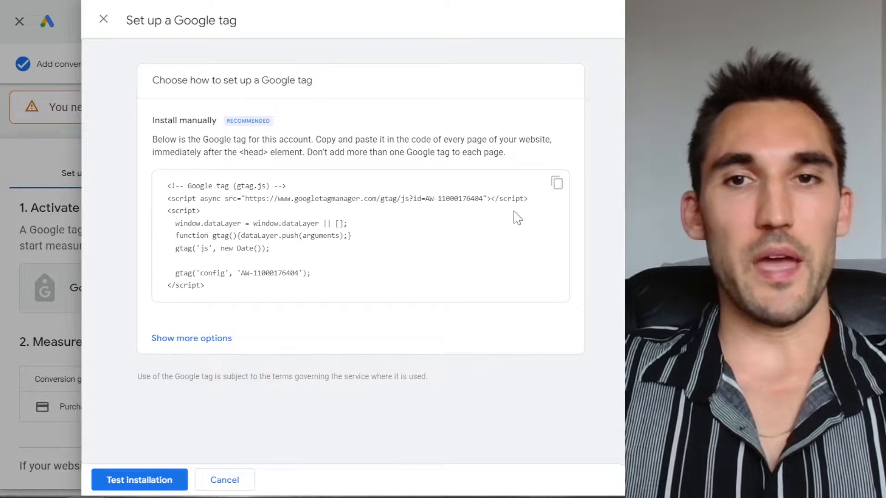
{"action": "left_click", "coordinate": [557, 185]}
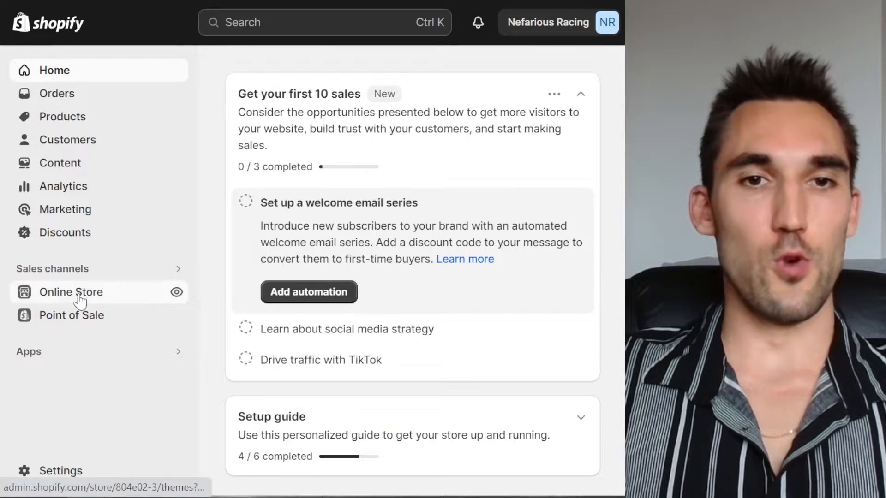
Switch to the Shopify admin and open theme.liquid in the code editor of the current Dawn theme
{"action": "left_click", "coordinate": [78, 299]}
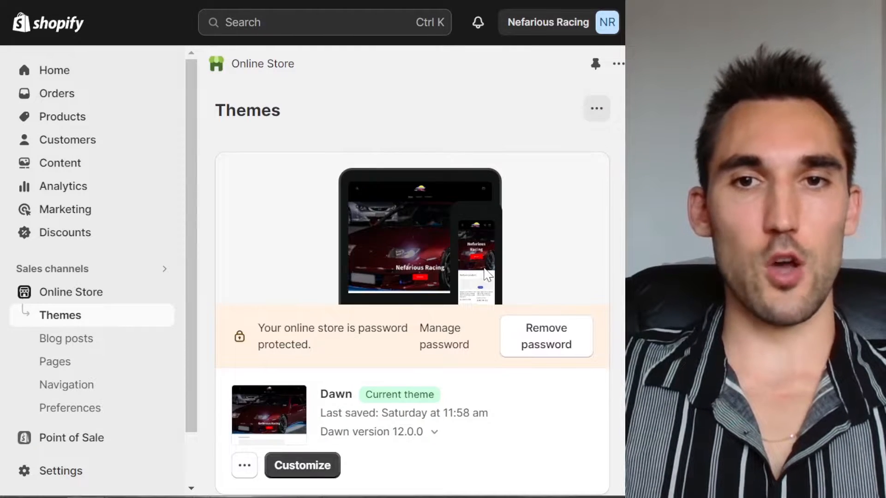
{"action": "scroll", "coordinate": [480, 281], "scroll_direction": "down", "scroll_amount": 5}
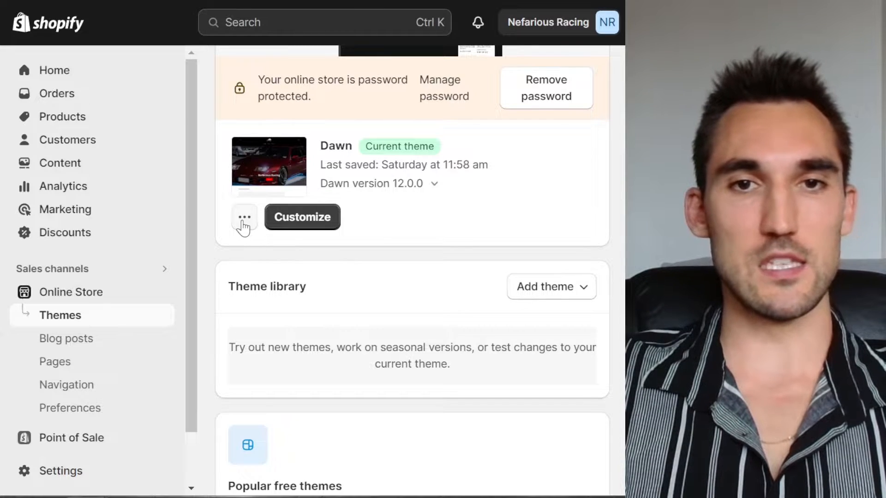
{"action": "left_click", "coordinate": [239, 225]}
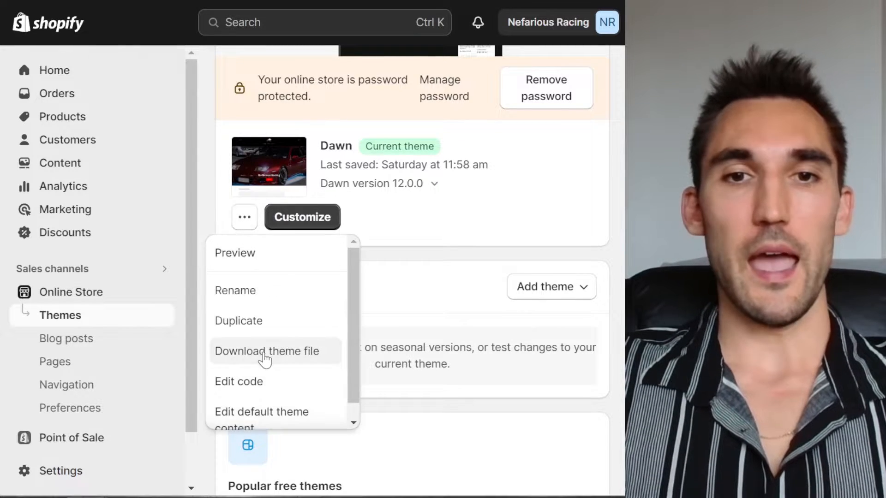
{"action": "left_click", "coordinate": [263, 364]}
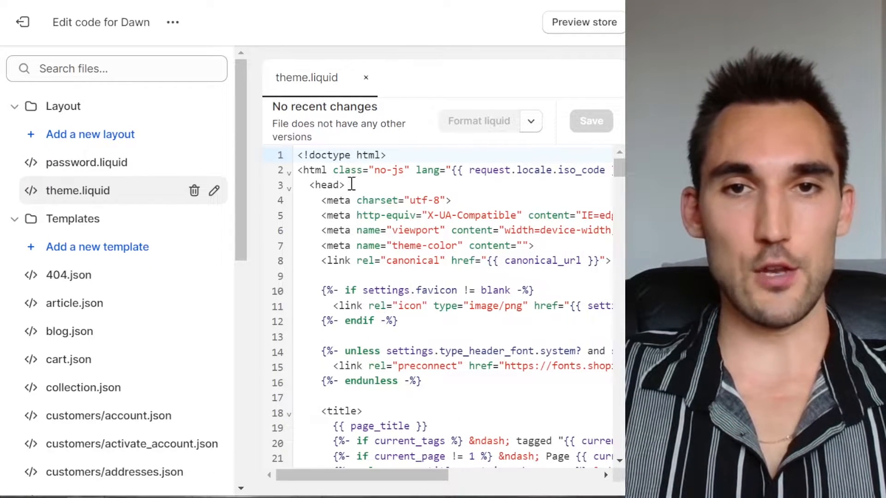
Insert blank lines directly after the opening <head> tag in theme.liquid, paste the copied Google tag code there, and save the file
{"action": "left_click", "coordinate": [317, 184]}
{"action": "left_click_drag", "start_coordinate": [318, 185], "coordinate": [309, 185]}
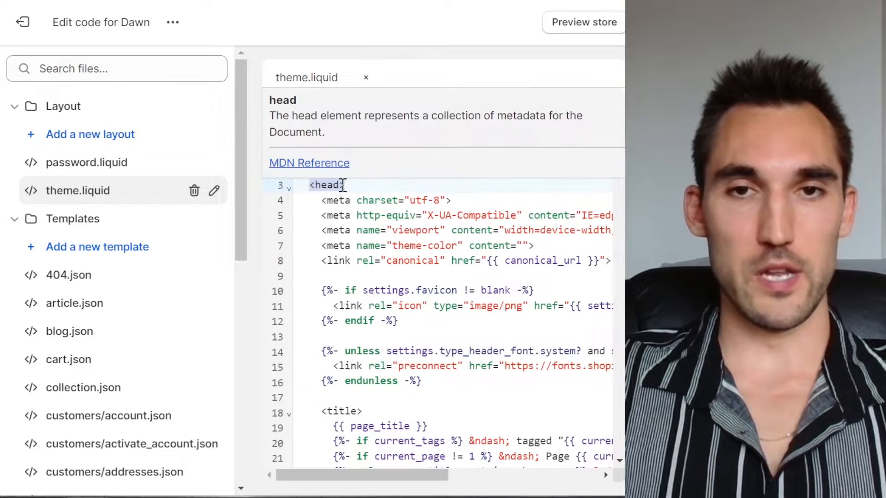
{"action": "left_click", "coordinate": [355, 185]}
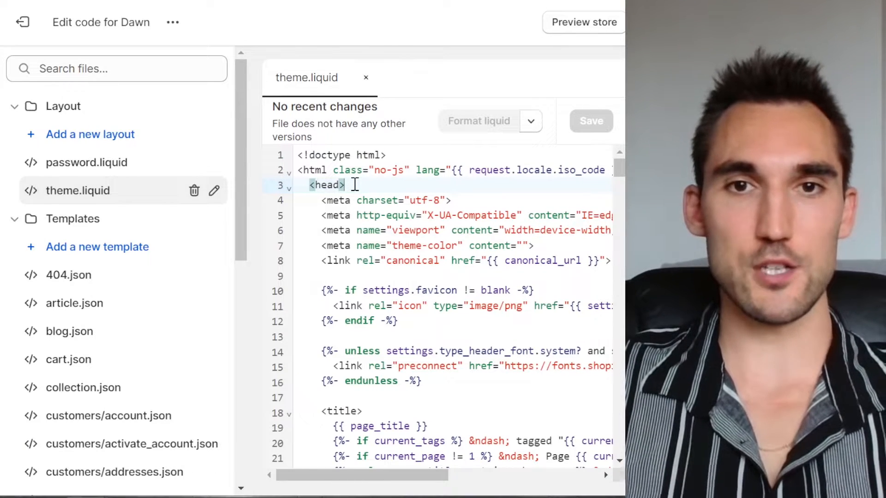
{"action": "key", "text": "Return"}
{"action": "key", "text": "Return"}
{"action": "key", "text": "Return"}
{"action": "key", "text": "Up"}
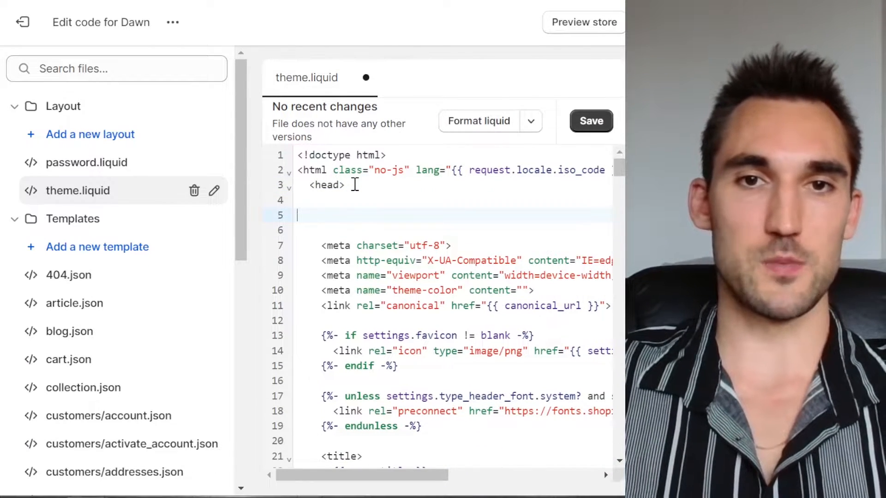
{"action": "key", "text": "ctrl+v"}
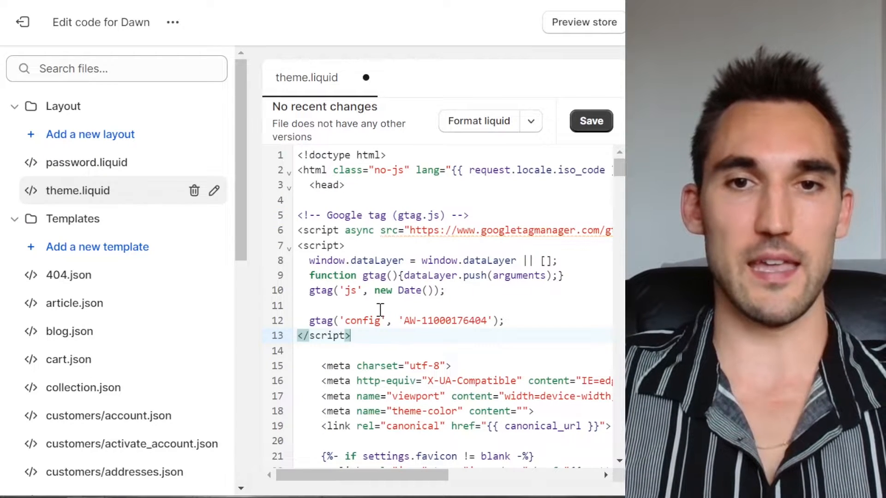
{"action": "left_click", "coordinate": [592, 121]}
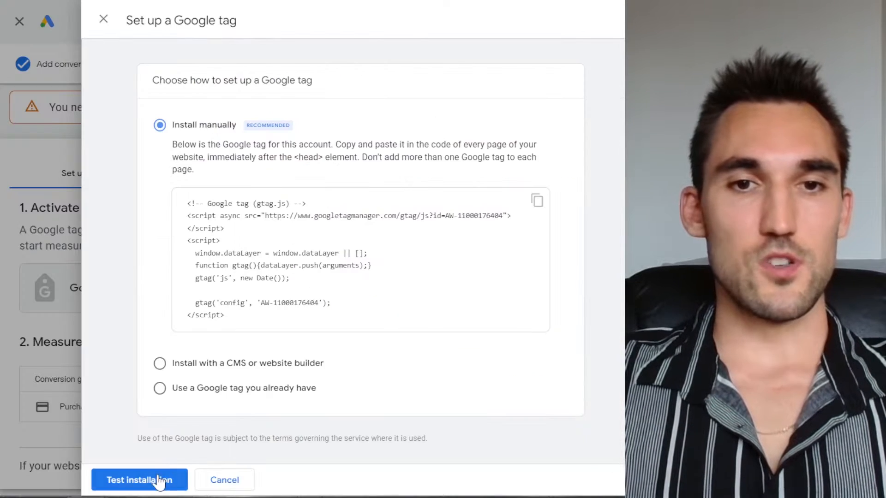
Test the manual Google tag installation and return to the conversion action's setup instructions
{"action": "left_click", "coordinate": [158, 483]}
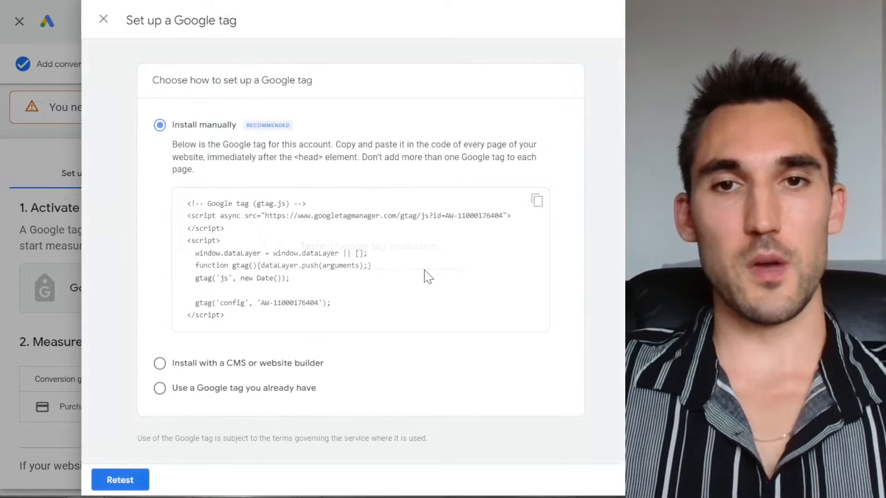
{"action": "scroll", "coordinate": [424, 273], "scroll_direction": "down", "scroll_amount": 1}
{"action": "left_click", "coordinate": [52, 360]}
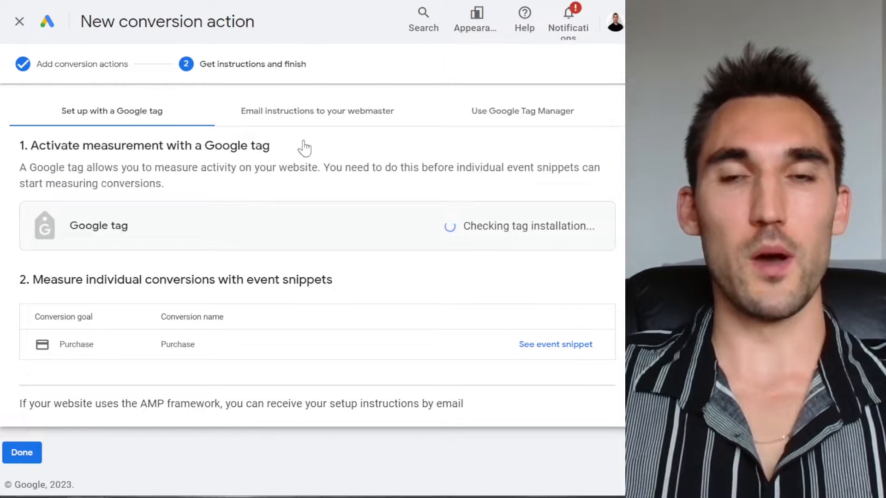
{"action": "scroll", "coordinate": [356, 261], "scroll_direction": "down", "scroll_amount": 2}
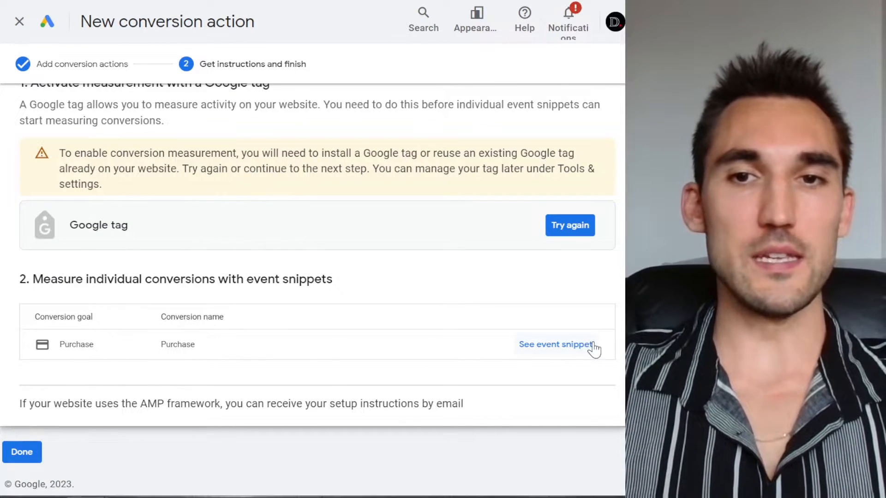
Open the event snippet for the Purchase conversion and copy its code
{"action": "left_click", "coordinate": [562, 345]}
{"action": "scroll", "coordinate": [257, 300], "scroll_direction": "down", "scroll_amount": 2}
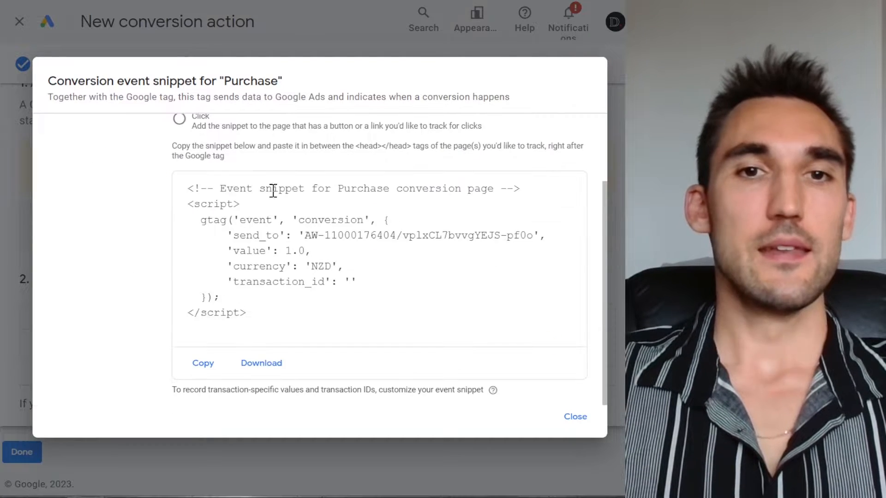
{"action": "scroll", "coordinate": [256, 299], "scroll_direction": "up", "scroll_amount": 2}
{"action": "scroll", "coordinate": [249, 262], "scroll_direction": "down", "scroll_amount": 2}
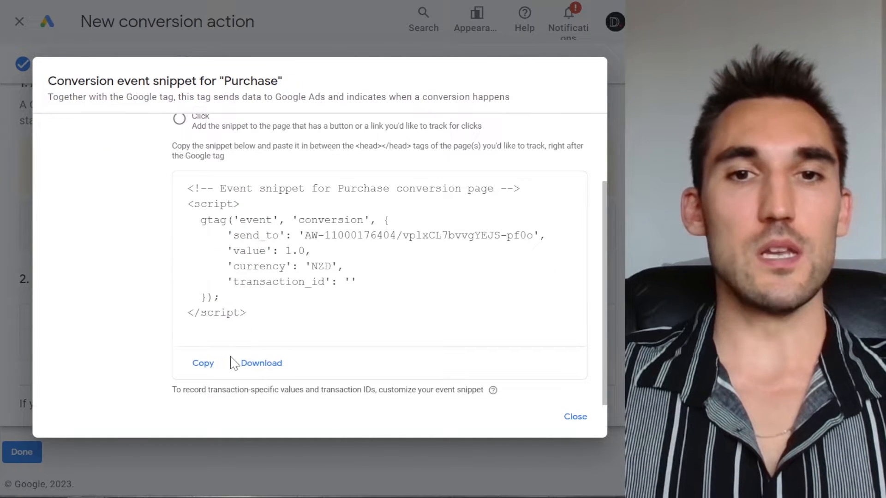
{"action": "left_click", "coordinate": [216, 367]}
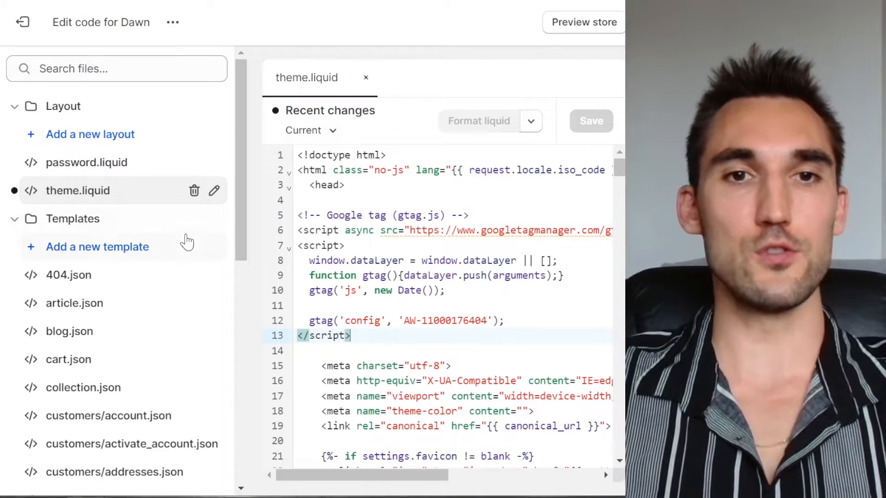
Switch to the Shopify admin, exit the Dawn theme code editor, and open the store's Checkout settings
{"action": "left_click", "coordinate": [22, 24]}
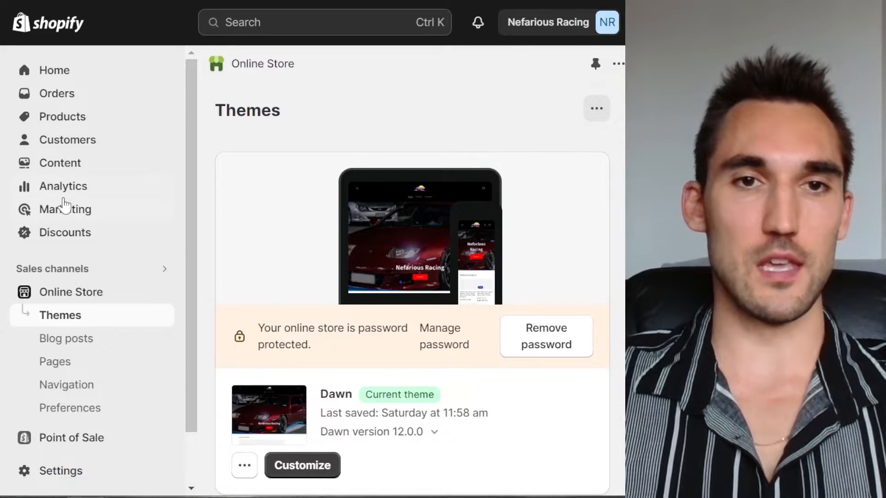
{"action": "scroll", "coordinate": [88, 263], "scroll_direction": "down", "scroll_amount": 2}
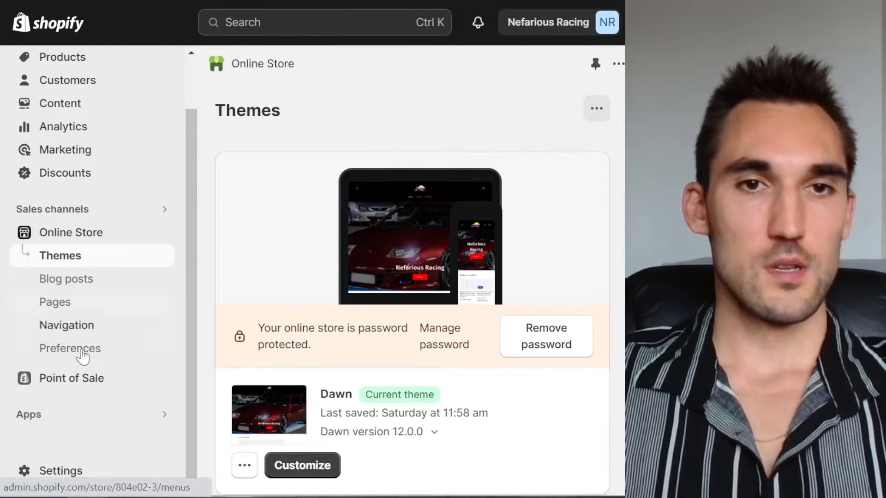
{"action": "left_click", "coordinate": [70, 472]}
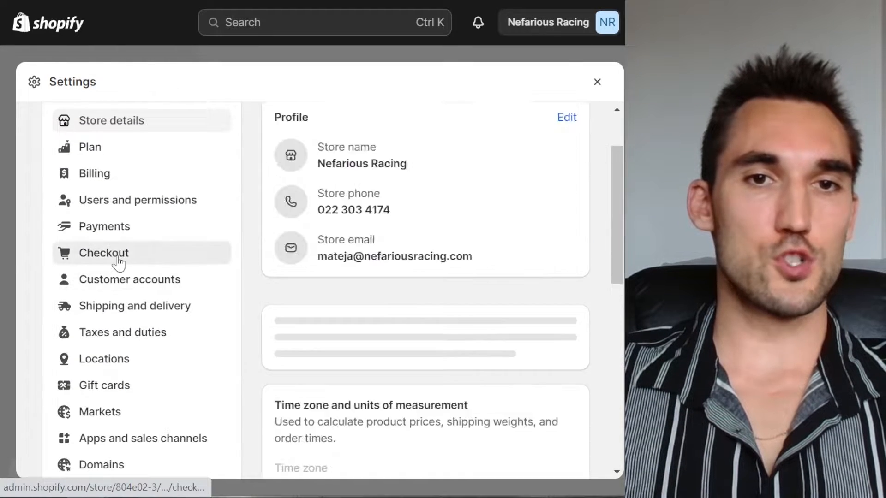
{"action": "left_click", "coordinate": [119, 253]}
Paste the copied Purchase event snippet into the order status page's Additional scripts and save the checkout settings
{"action": "scroll", "coordinate": [416, 208], "scroll_direction": "down", "scroll_amount": 10}
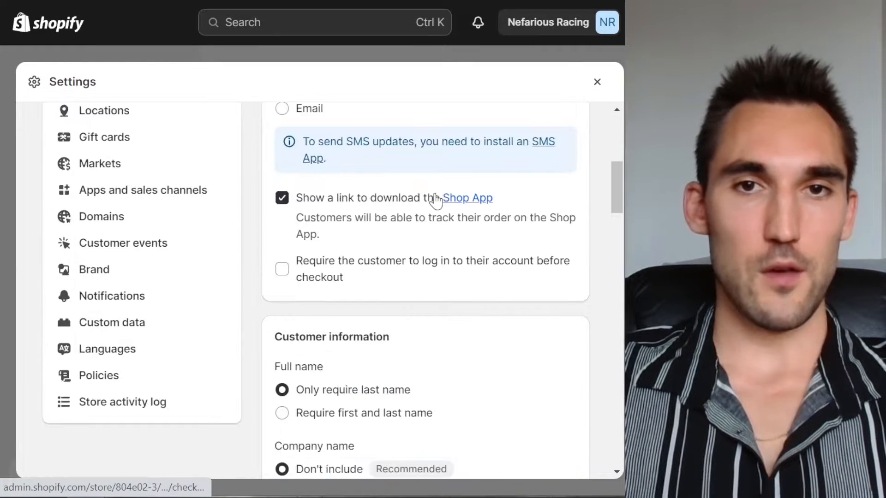
{"action": "scroll", "coordinate": [437, 201], "scroll_direction": "down", "scroll_amount": 10}
{"action": "left_click_drag", "start_coordinate": [275, 148], "coordinate": [401, 164]}
{"action": "left_click", "coordinate": [401, 165]}
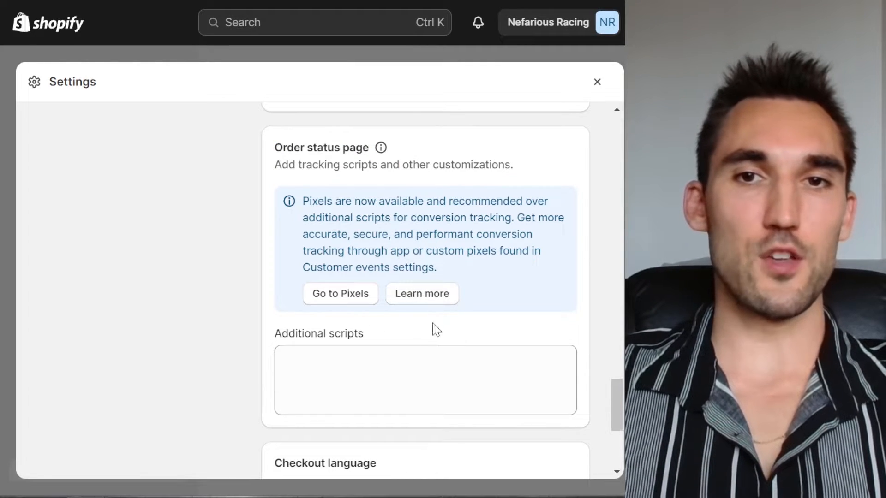
{"action": "left_click", "coordinate": [318, 366]}
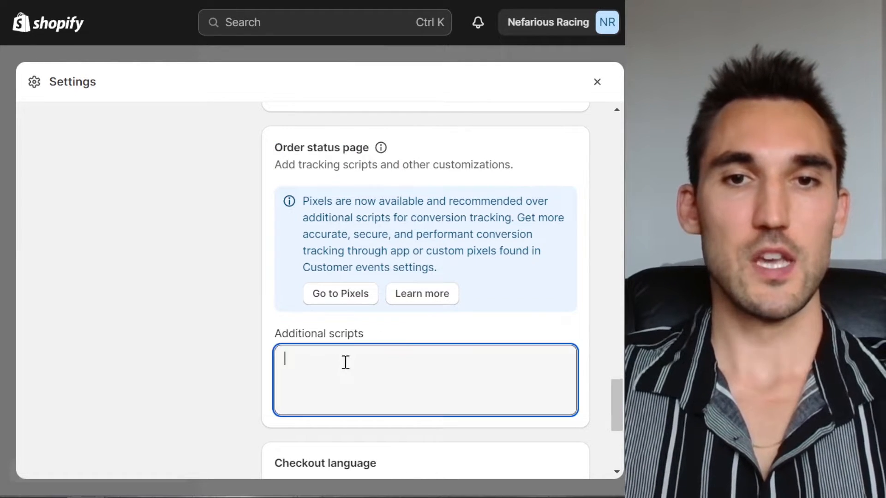
{"action": "key", "text": "ctrl+v"}
{"action": "scroll", "coordinate": [362, 387], "scroll_direction": "up", "scroll_amount": 5}
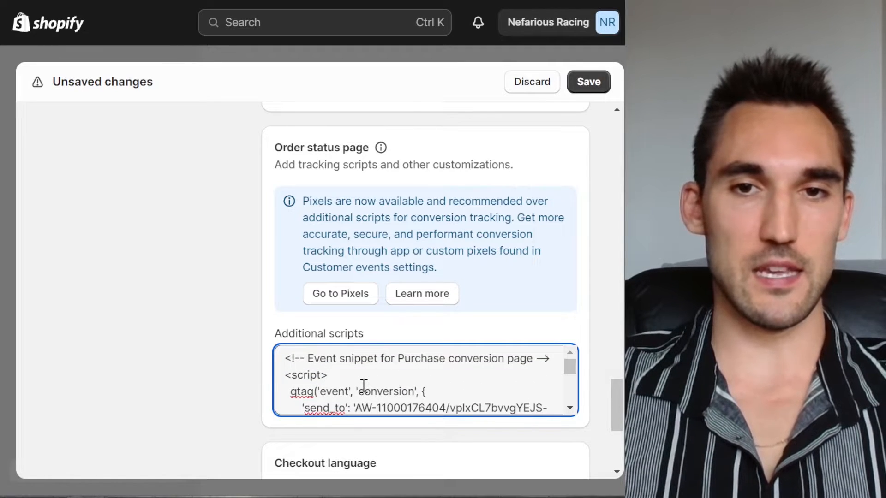
{"action": "scroll", "coordinate": [362, 383], "scroll_direction": "down", "scroll_amount": 3}
{"action": "left_click", "coordinate": [588, 83]}
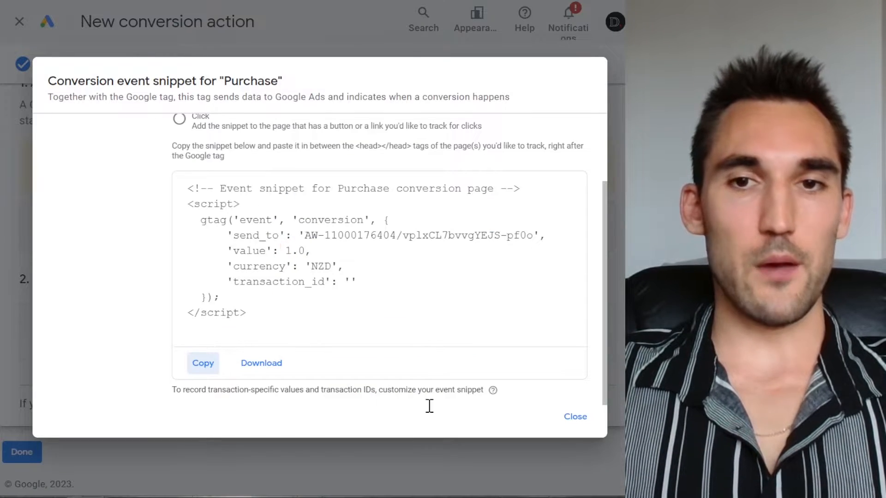
Return to Google Ads, close the Purchase event snippet, and finish the conversion setup to reach the conversions summary
{"action": "left_click", "coordinate": [575, 417]}
{"action": "left_click", "coordinate": [34, 453]}
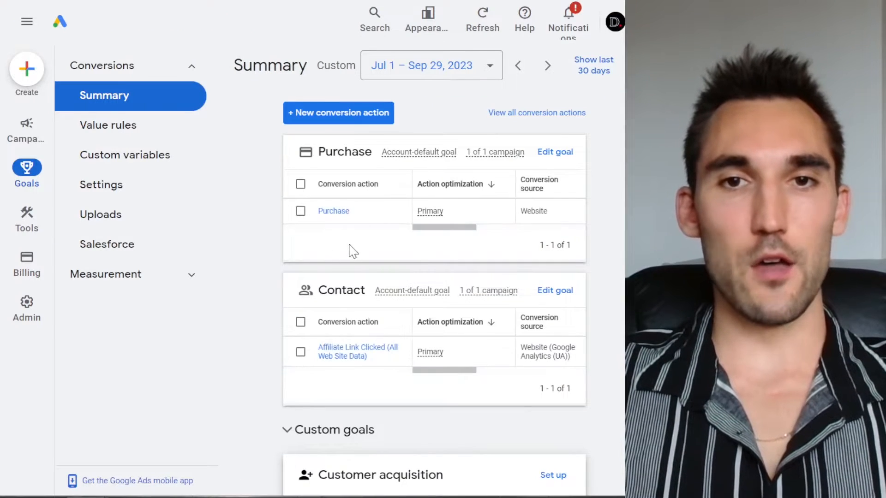
{"action": "scroll", "coordinate": [363, 226], "scroll_direction": "down", "scroll_amount": 2}
{"action": "scroll", "coordinate": [369, 240], "scroll_direction": "down", "scroll_amount": 2}
{"action": "scroll", "coordinate": [415, 252], "scroll_direction": "up", "scroll_amount": 4}
Start troubleshooting the Purchase conversion action and continue to Tag Assistant to test it on the website
{"action": "key", "text": "ctrl+minus"}
{"action": "key", "text": "ctrl+minus"}
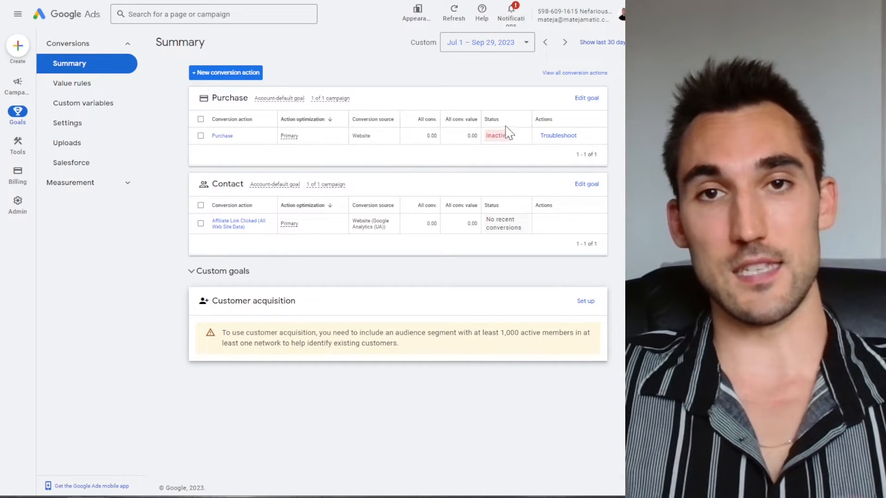
{"action": "left_click", "coordinate": [554, 136]}
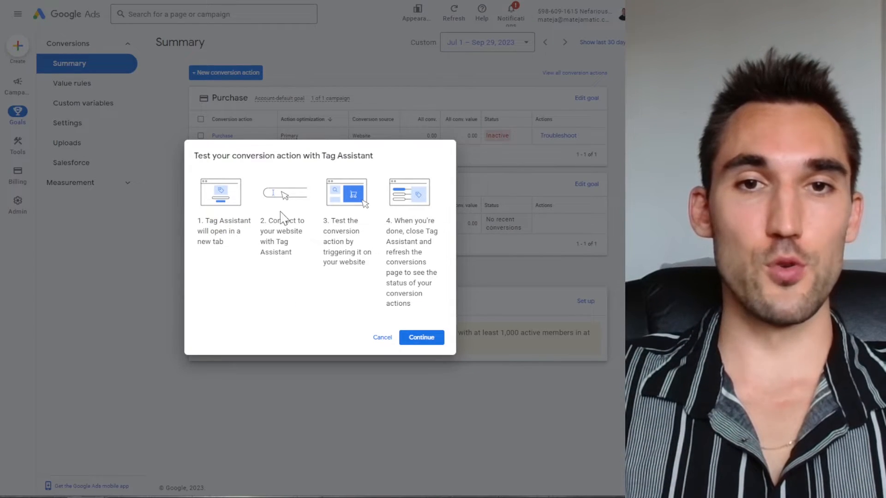
{"action": "left_click", "coordinate": [422, 338]}
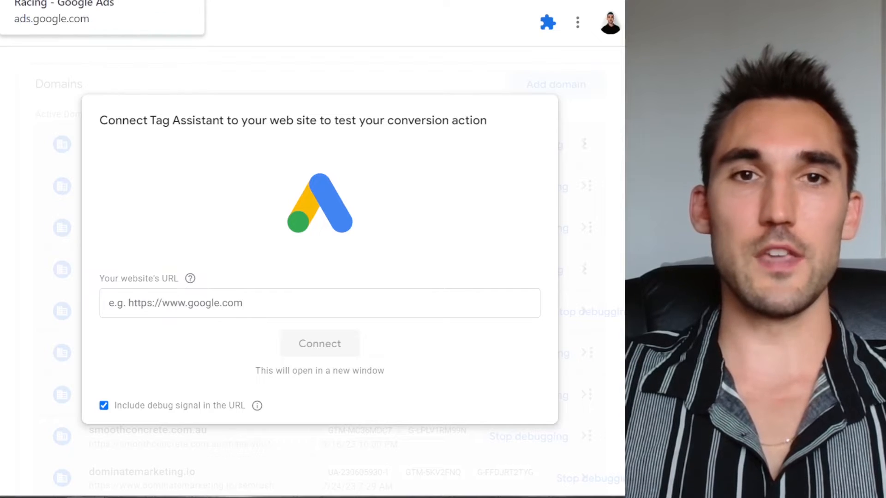
{"action": "left_click", "coordinate": [65, 1]}
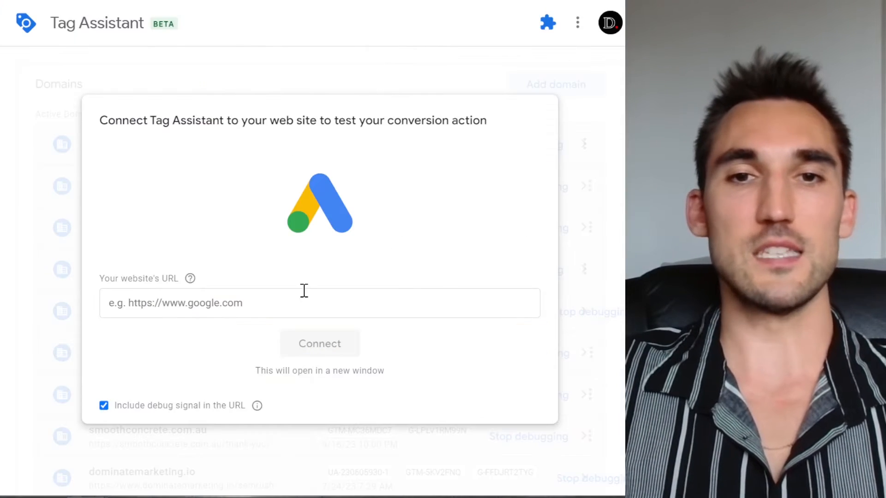